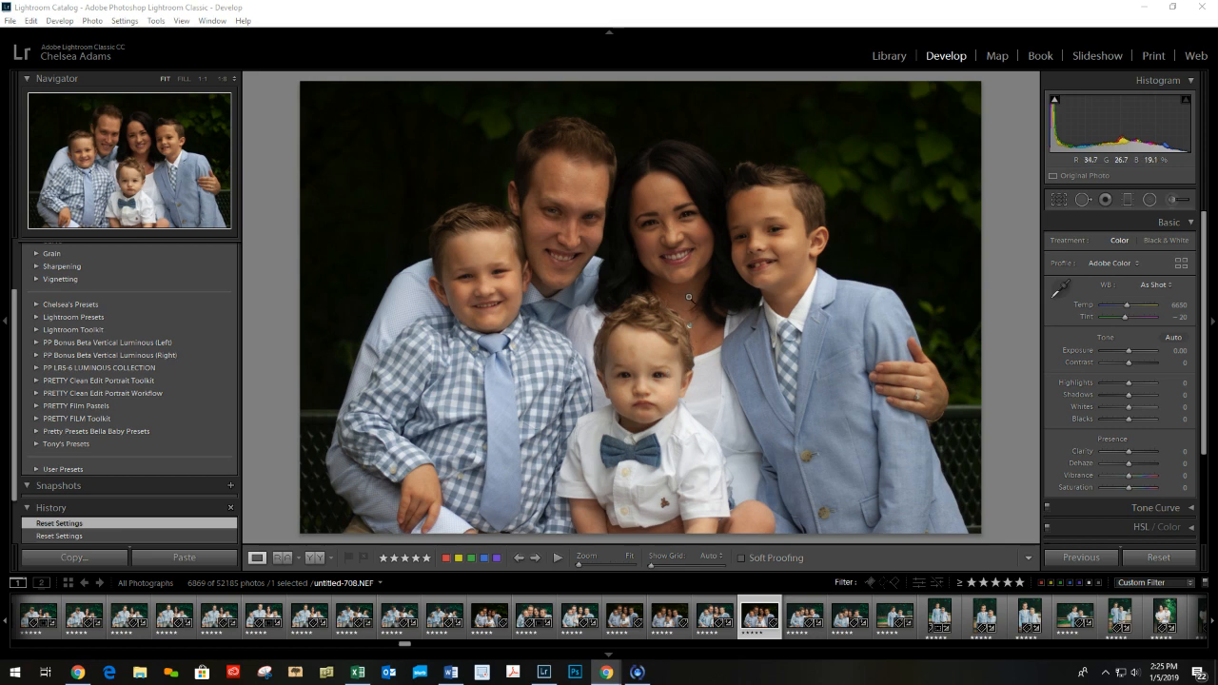
Set the white balance by sampling the toddler's white shirt as neutral, and raise the exposure to +0.71.
left_click(1063, 287)
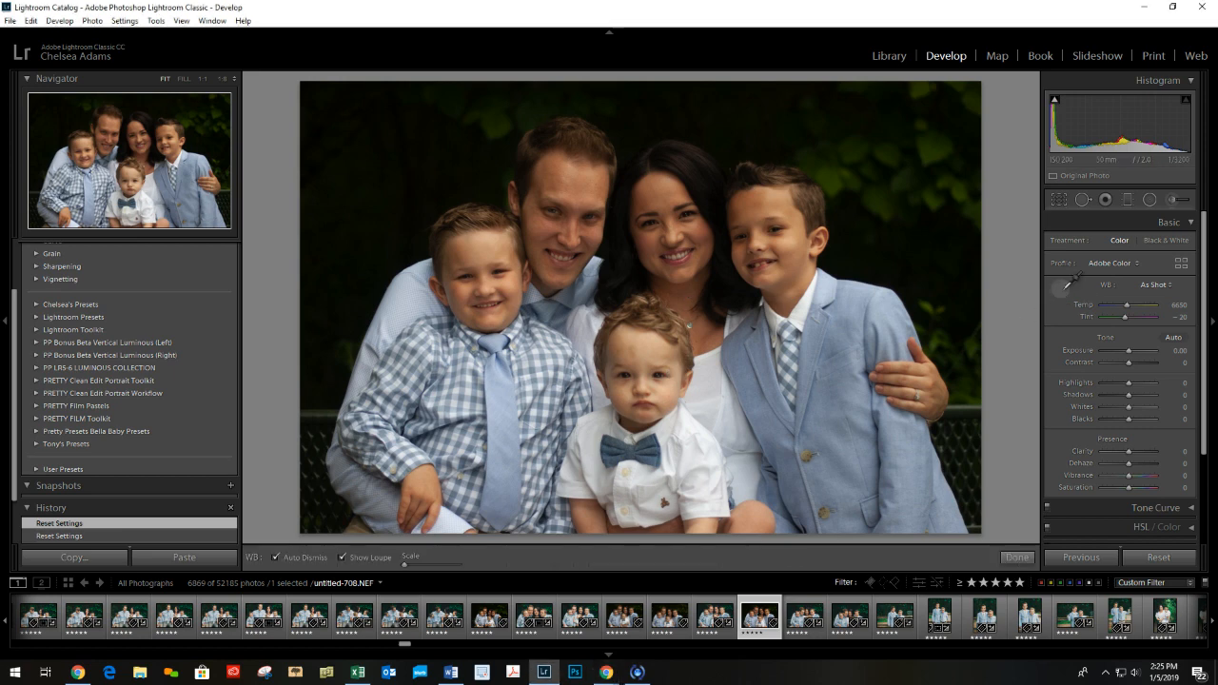
left_click(688, 429)
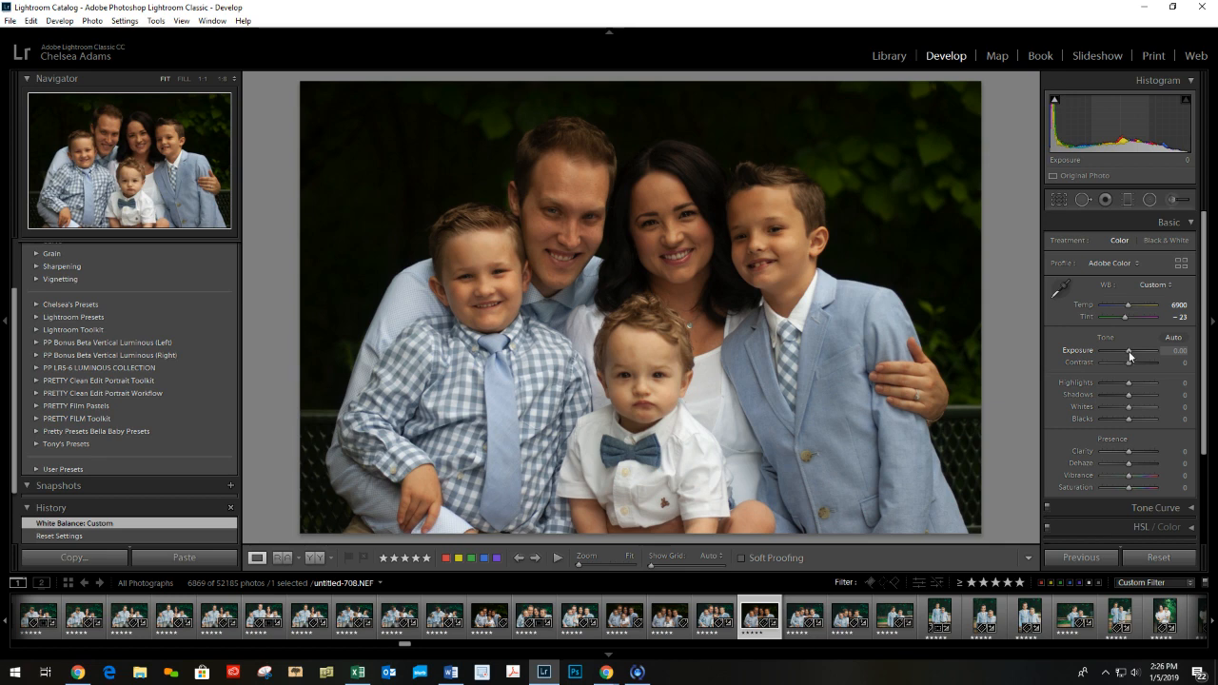
left_click_drag(1129, 352, 1132, 348)
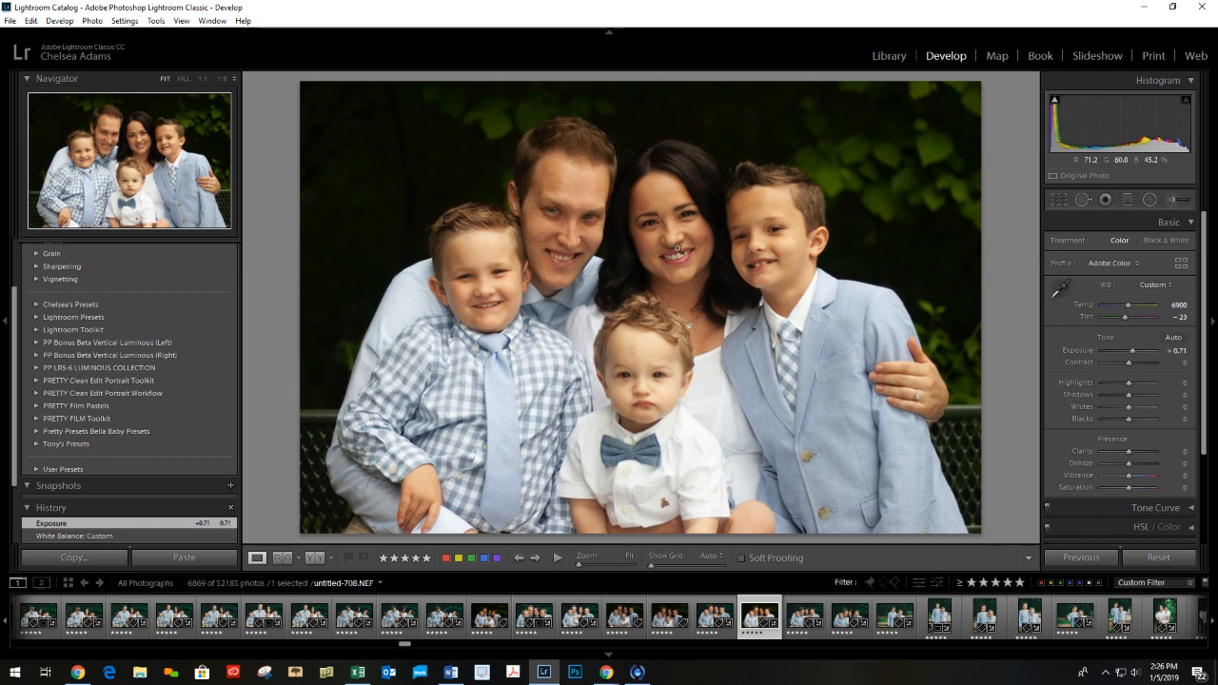
Lower the photo's contrast to -26 and its highlights to -100.
left_click(1125, 363)
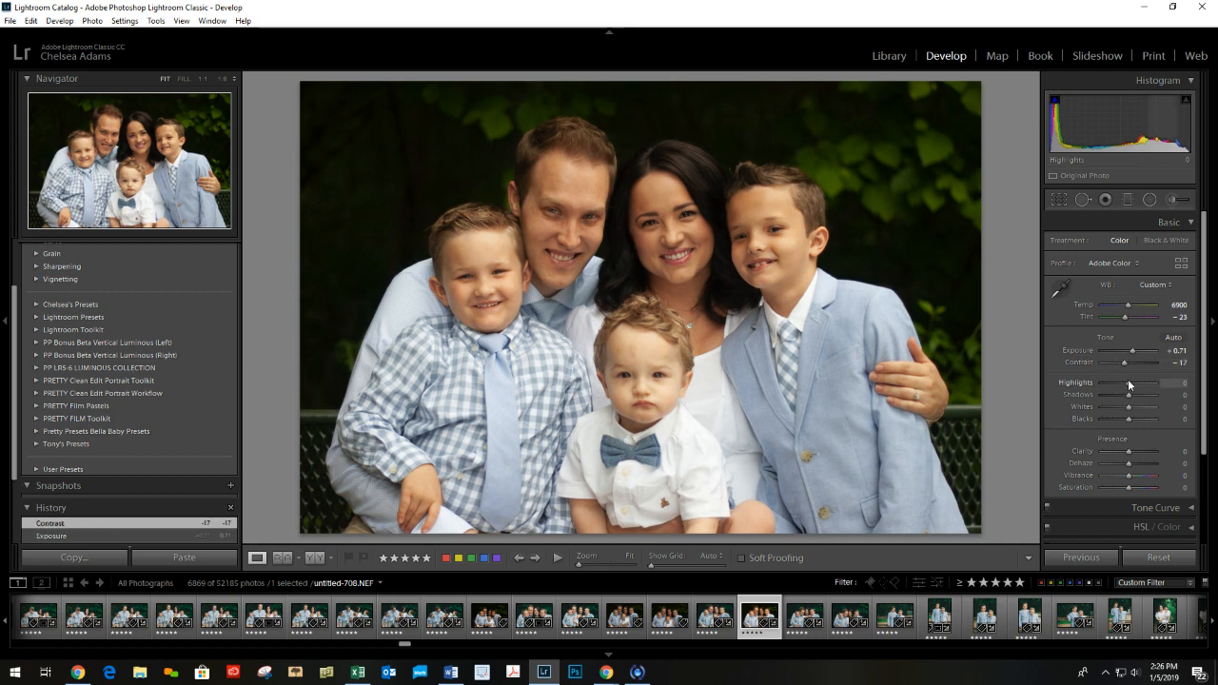
left_click_drag(1124, 362, 1122, 361)
left_click_drag(1128, 384, 1101, 380)
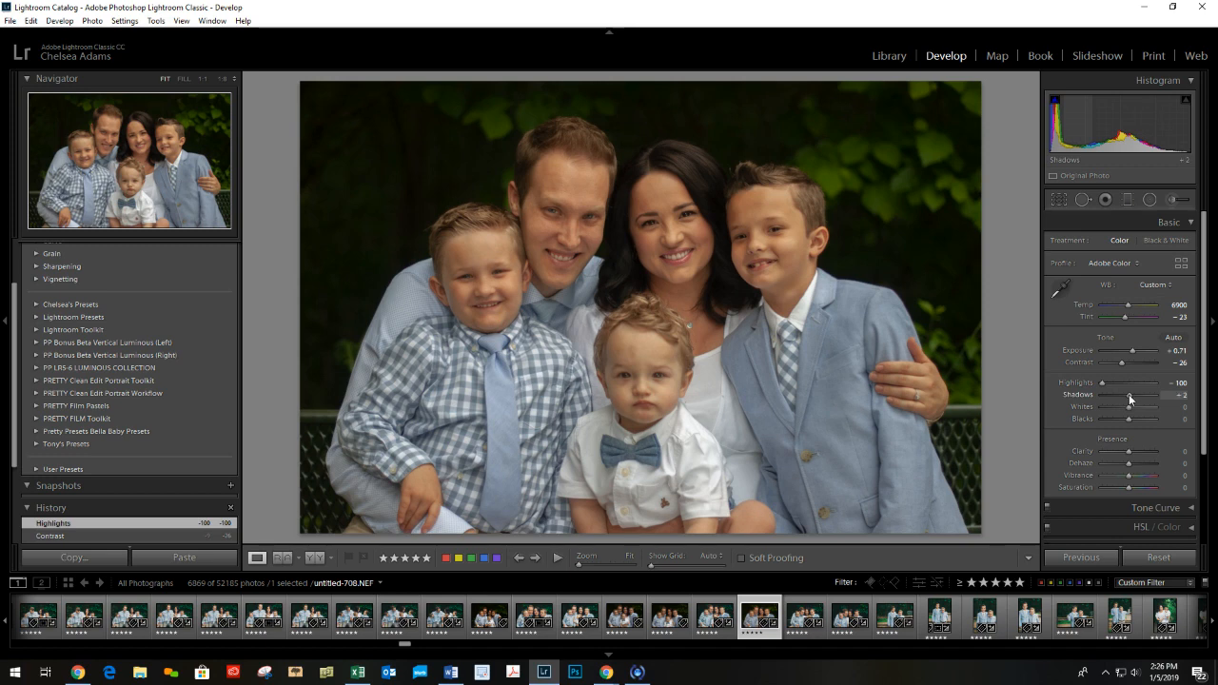
Raise the shadows to +26 and lower the whites to -12.
left_click_drag(1128, 394, 1134, 398)
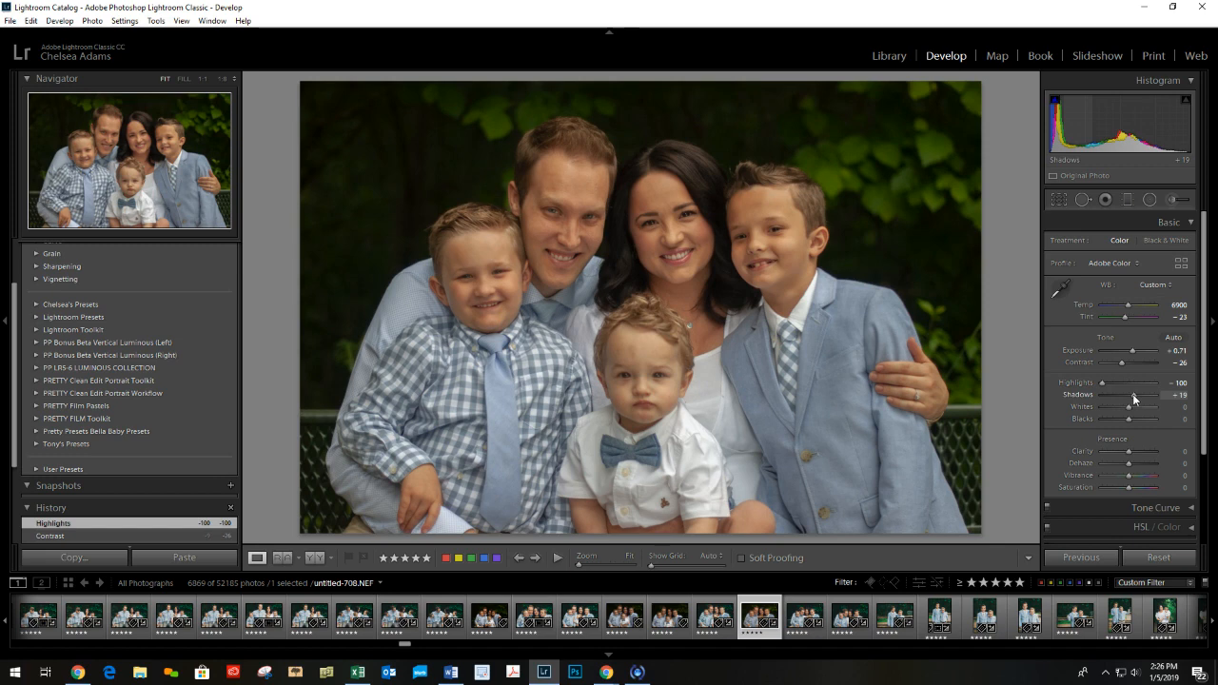
scroll(1135, 393, "up", 1)
mouse_move(1135, 393)
left_mouse_down()
mouse_move(1176, 393)
mouse_move(1134, 392)
left_mouse_up()
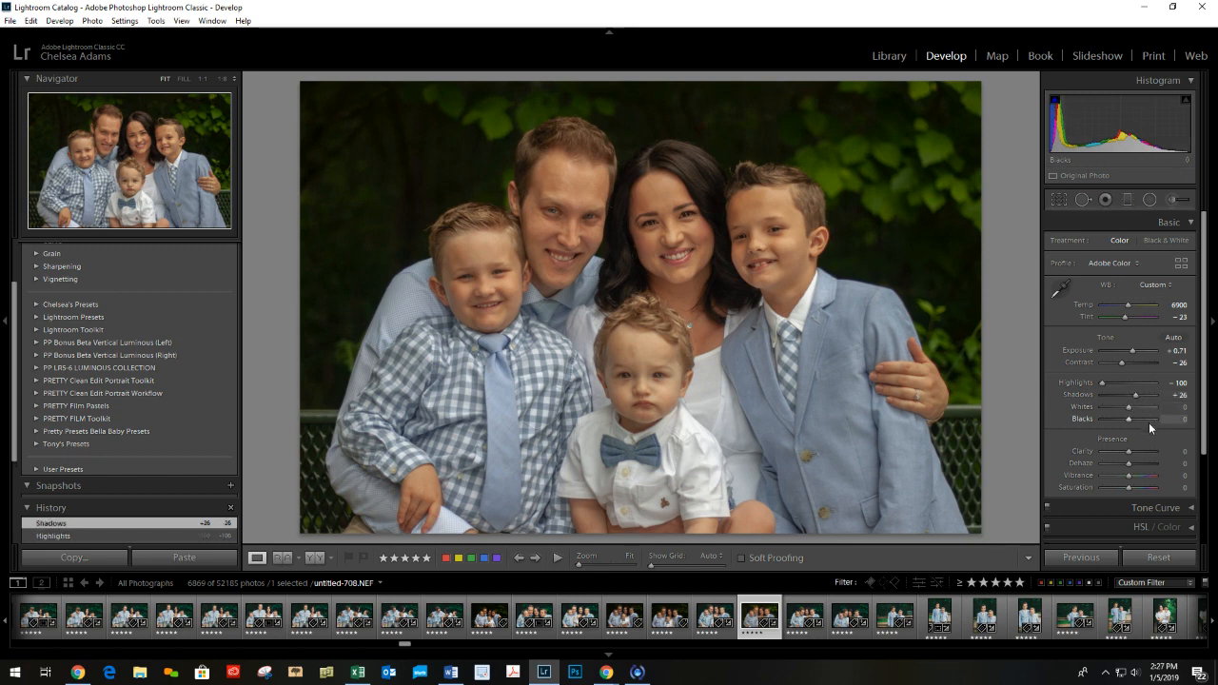
left_click_drag(1128, 406, 1091, 409)
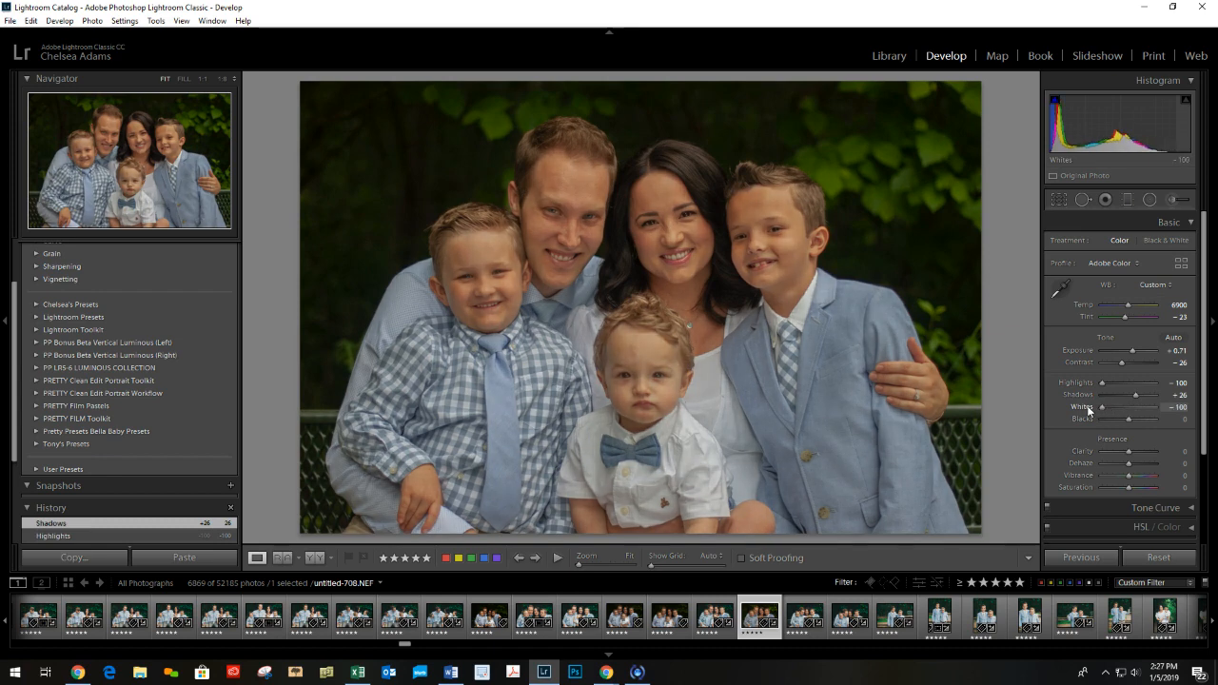
left_click_drag(1102, 406, 1125, 405)
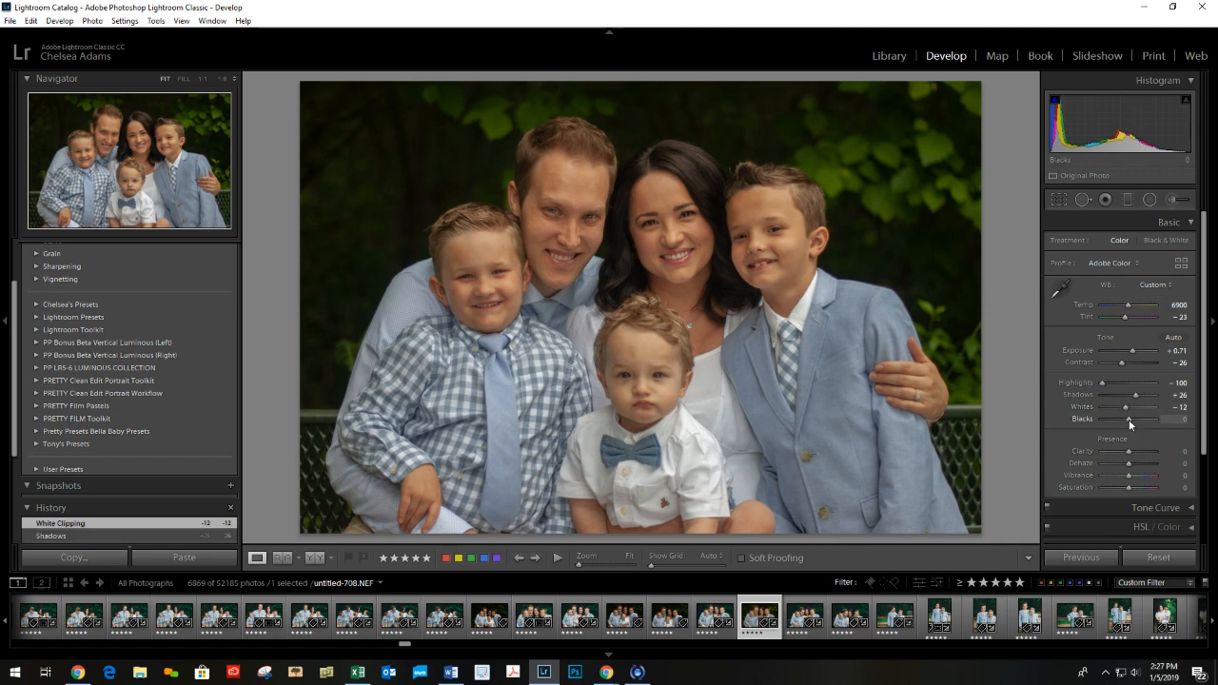
Raise the blacks to +12 and soften the photo by lowering clarity to -31.
left_click_drag(1130, 419, 1131, 419)
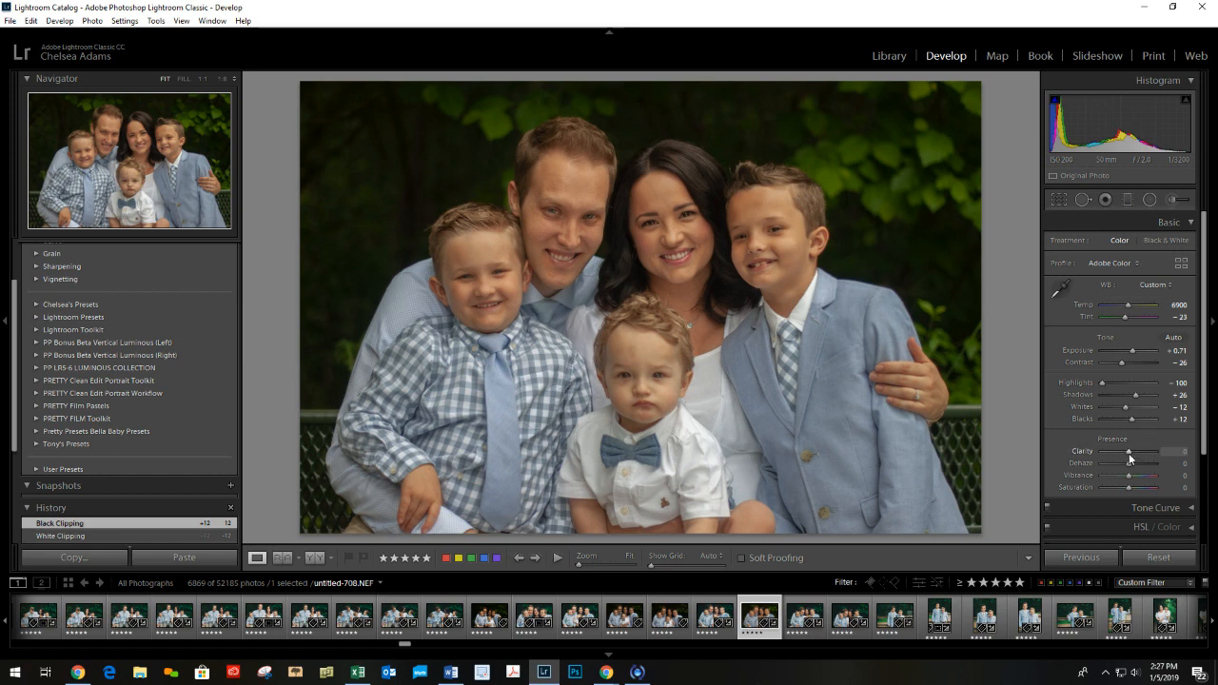
mouse_move(1129, 458)
left_mouse_down()
mouse_move(1086, 449)
mouse_move(1117, 457)
left_mouse_up()
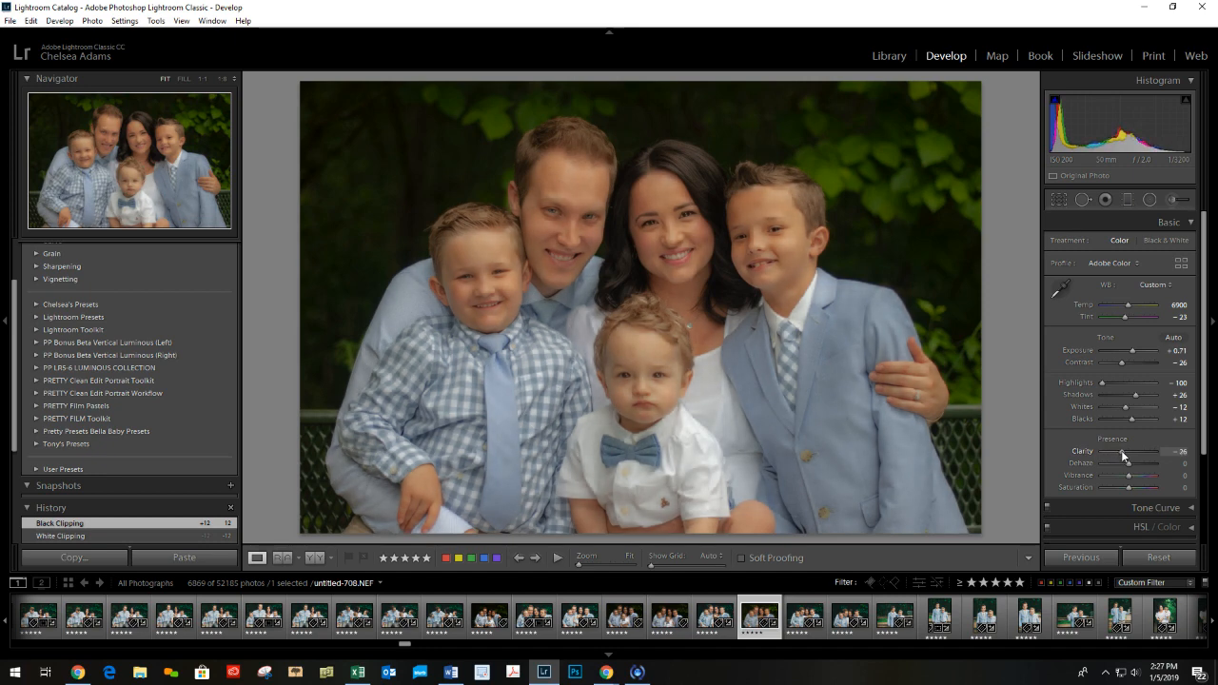
left_click_drag(1121, 456, 1116, 456)
left_click_drag(1120, 457, 1121, 457)
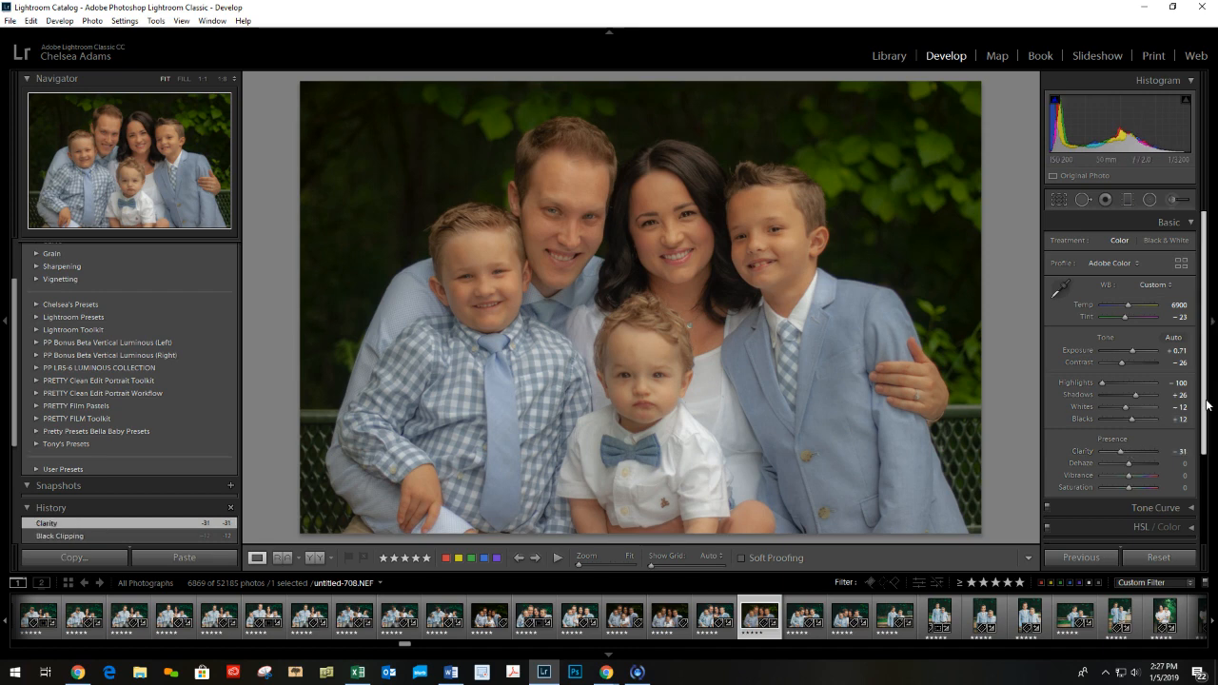
In the HSL luminance adjustments, set red to +13, orange to +11 and yellow to +18.
scroll(1206, 405, "down", 3)
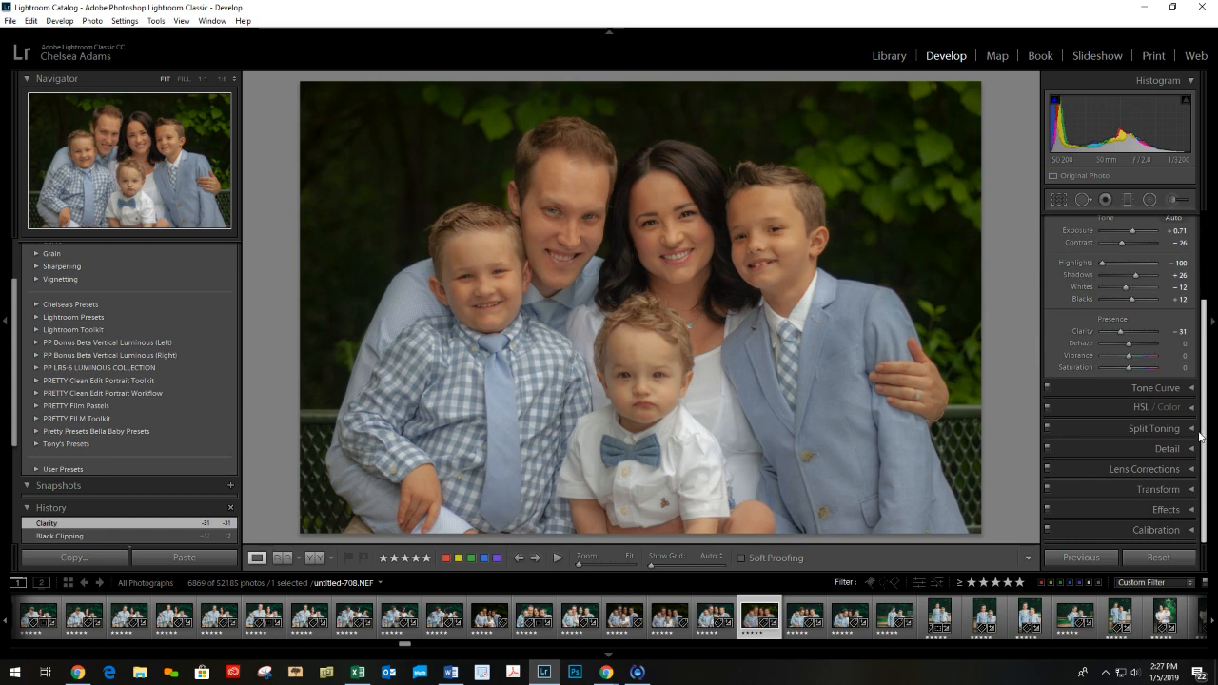
left_click(1191, 407)
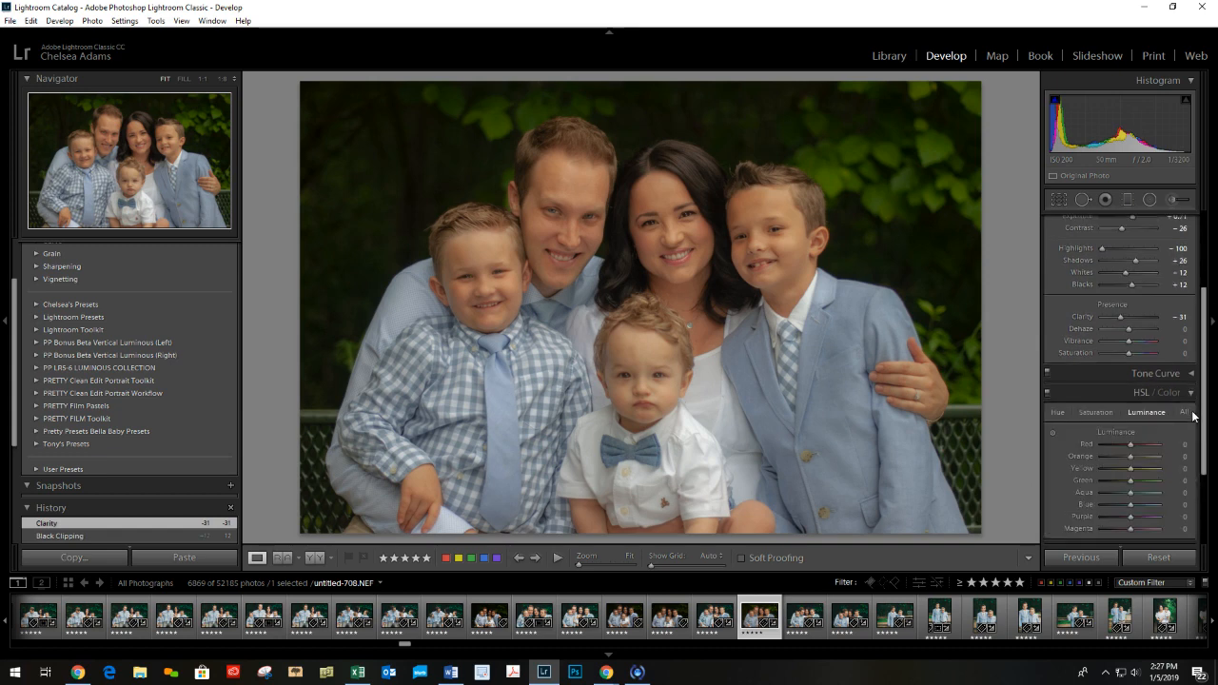
scroll(1180, 381, "down", 2)
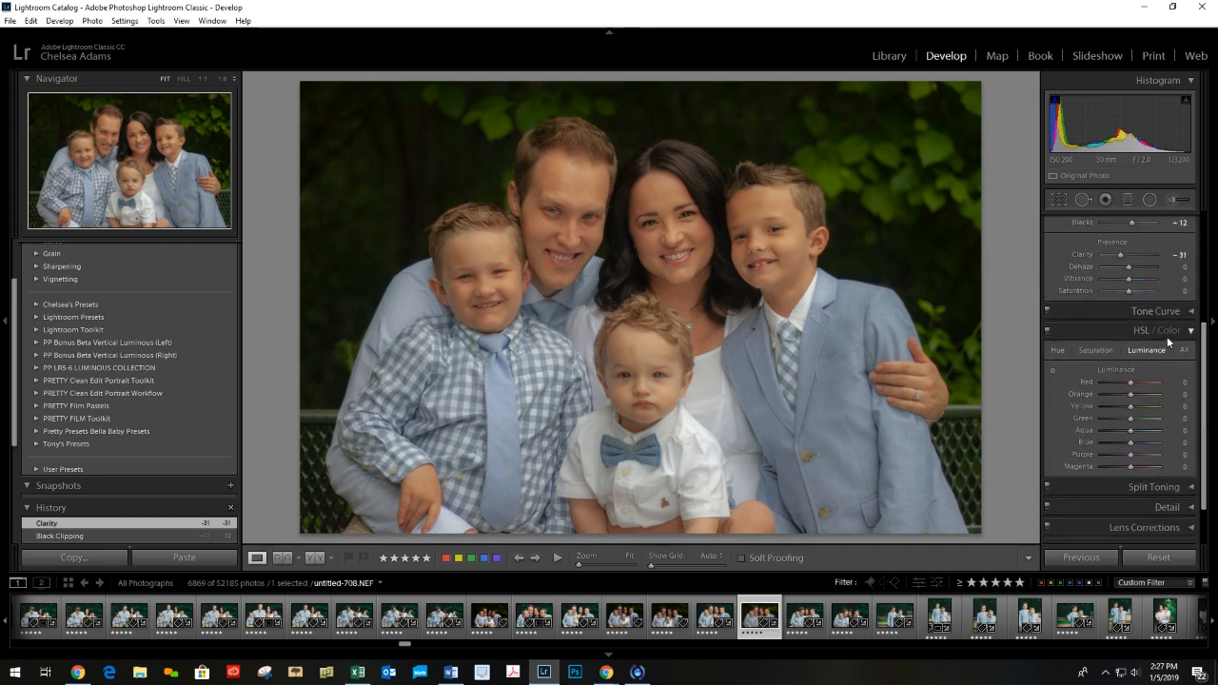
left_click(1168, 331)
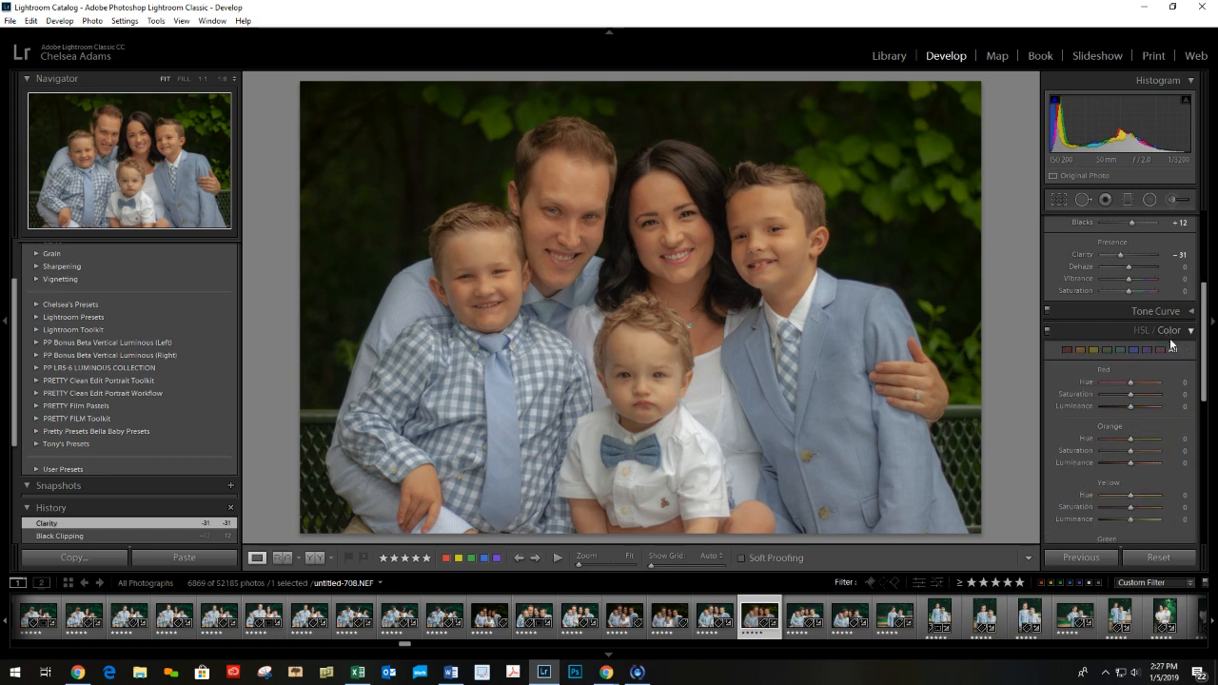
left_click(1143, 329)
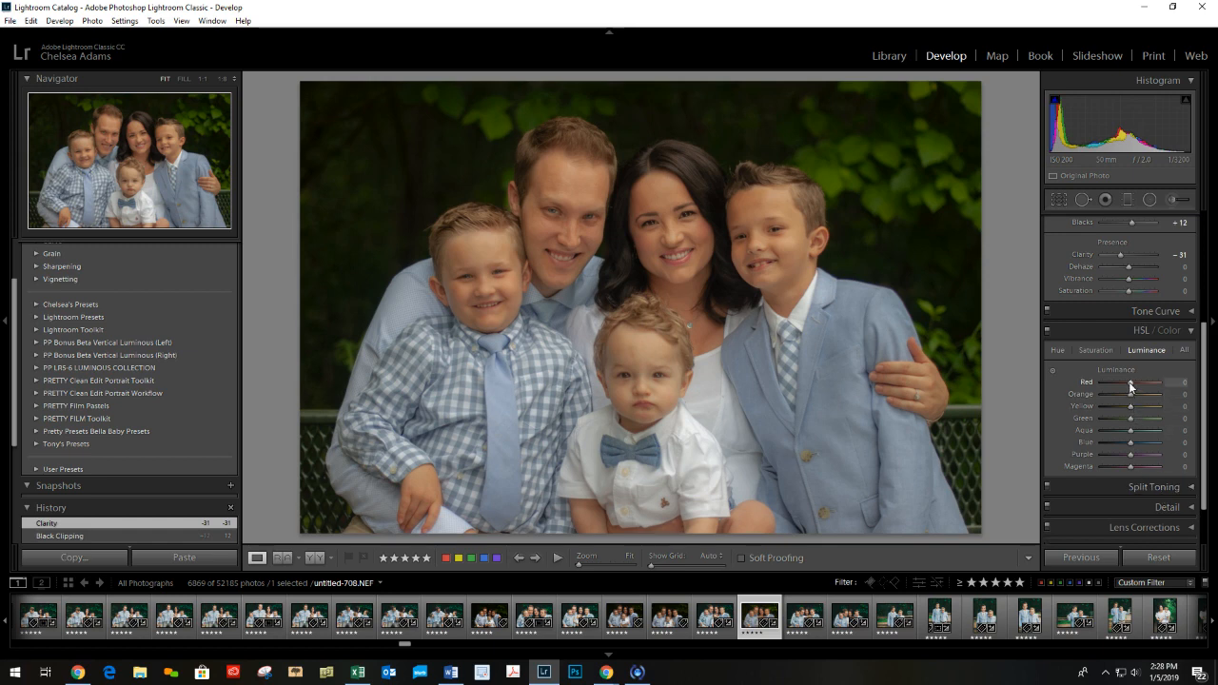
left_click_drag(1129, 383, 1132, 383)
left_click_drag(1133, 383, 1134, 382)
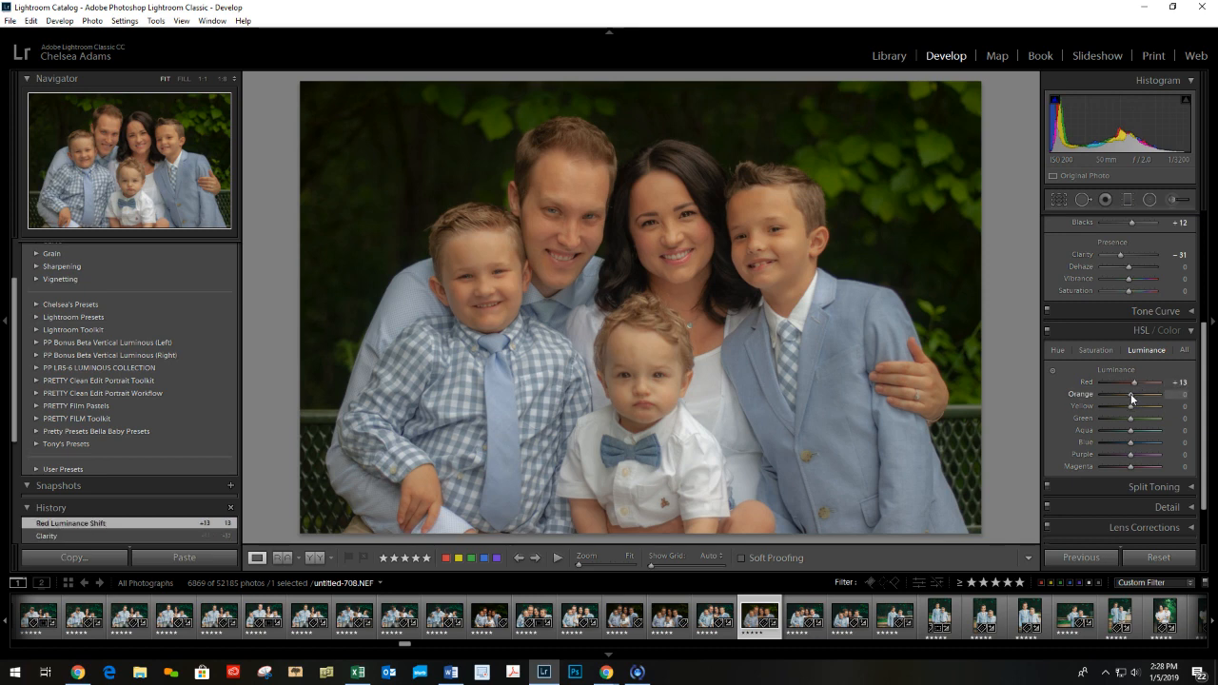
mouse_move(1131, 398)
left_mouse_down()
mouse_move(1115, 395)
mouse_move(1132, 394)
mouse_move(1131, 410)
left_mouse_up()
left_click_drag(1134, 406, 1134, 407)
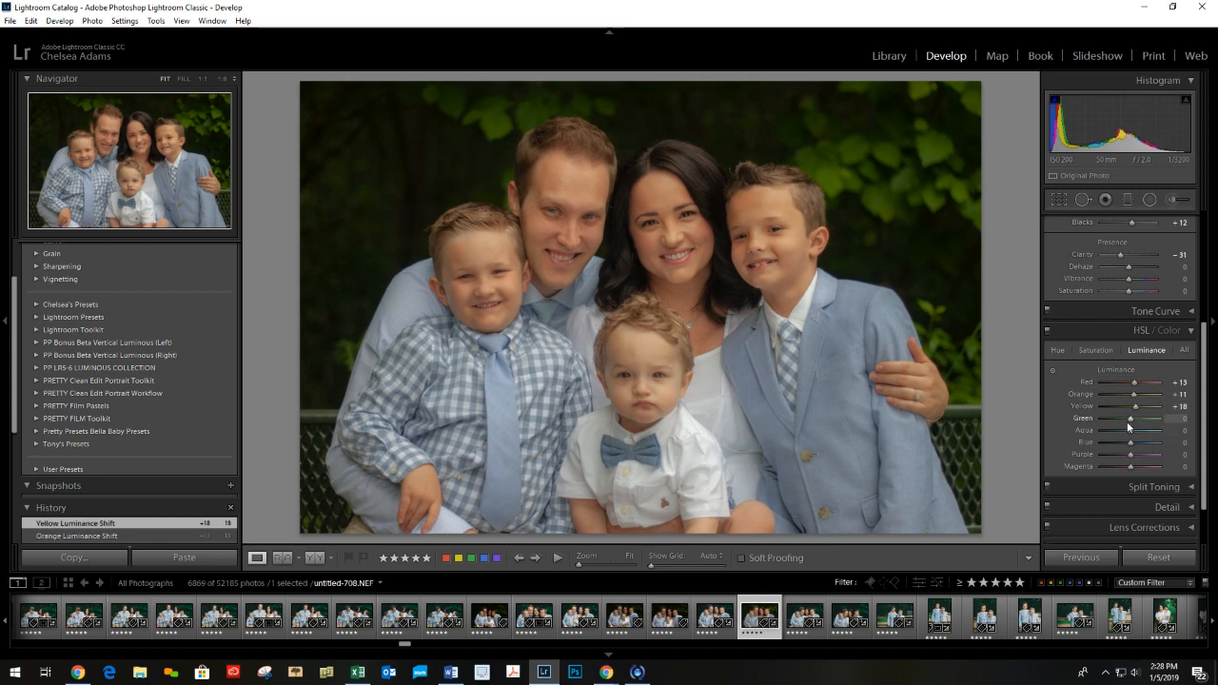
Set the HSL luminance of green to -36, aqua to -60, blue to +36, purple to +22 and magenta to +24.
left_click_drag(1126, 417, 1121, 416)
left_click_drag(1119, 416, 1125, 424)
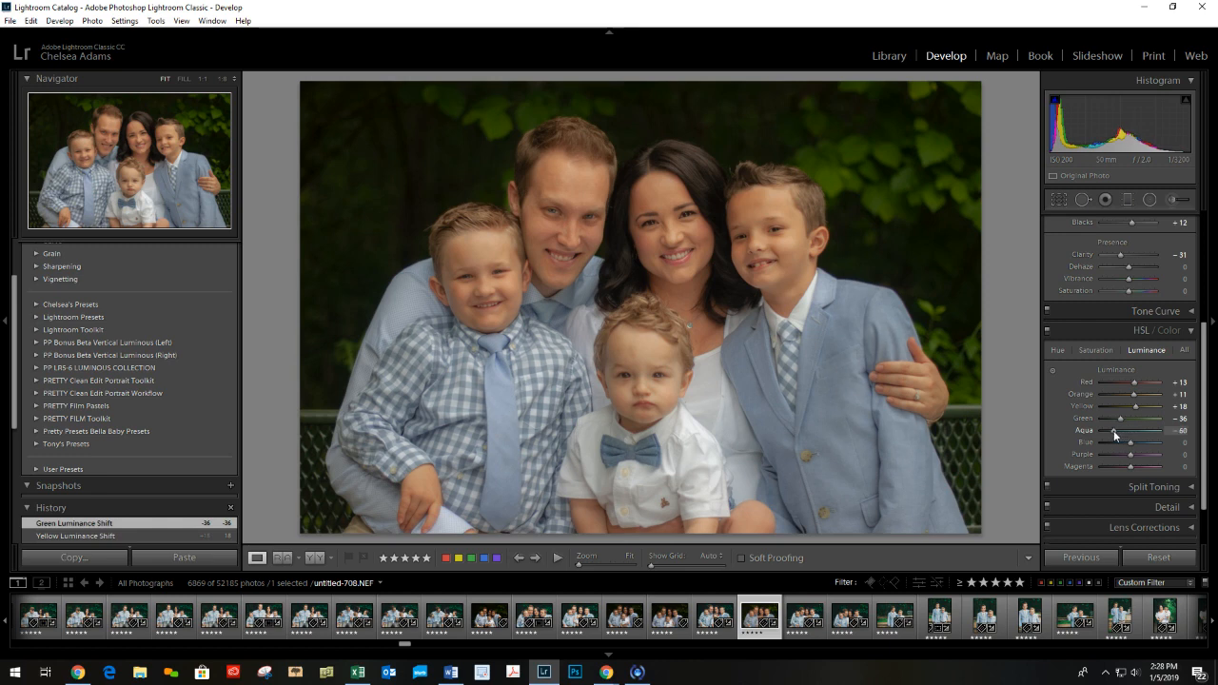
left_click_drag(1113, 430, 1113, 430)
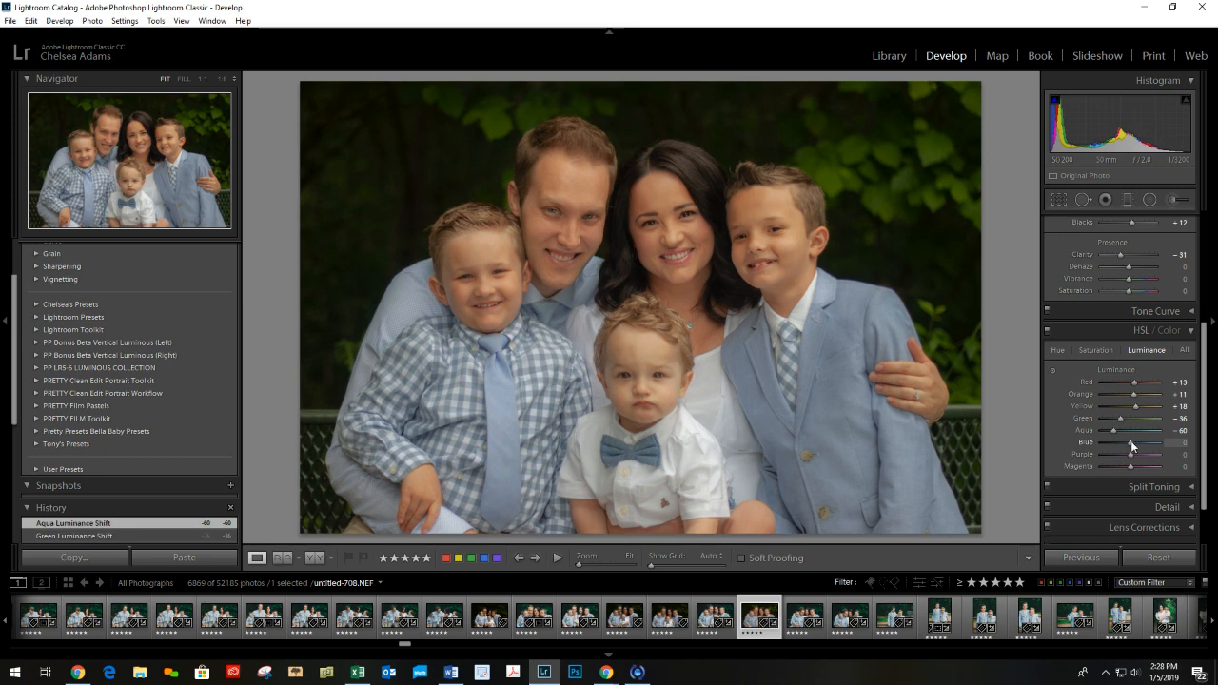
left_click_drag(1130, 443, 1135, 443)
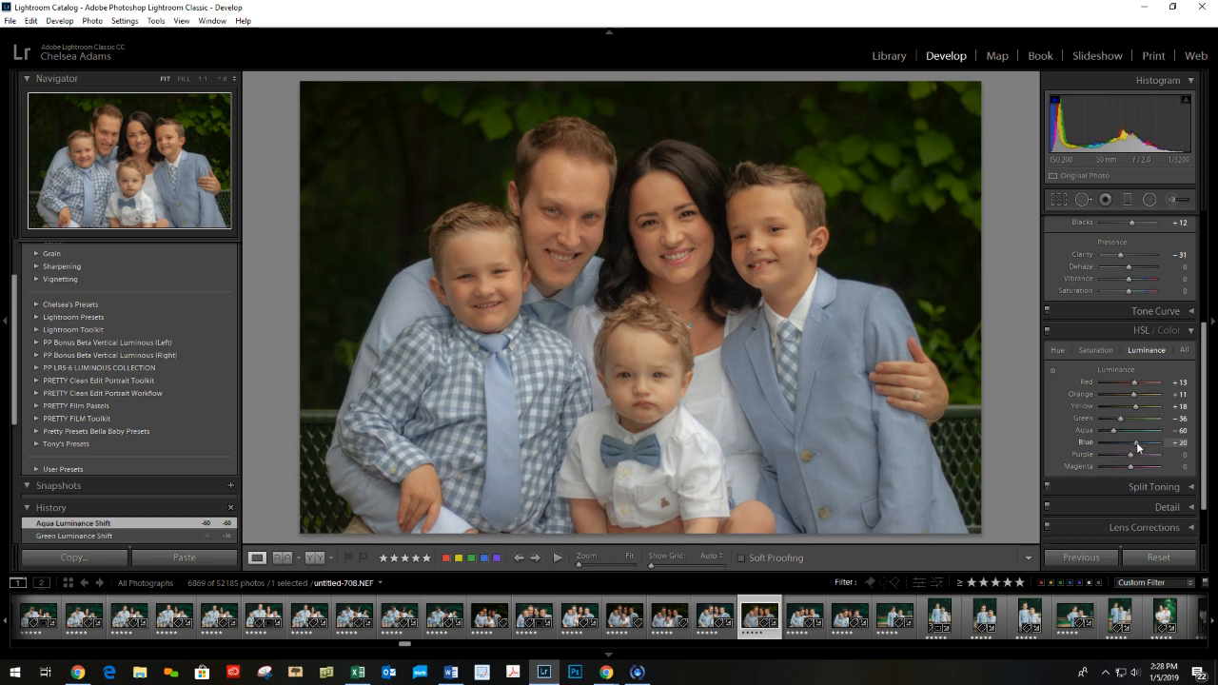
left_click_drag(1136, 442, 1136, 467)
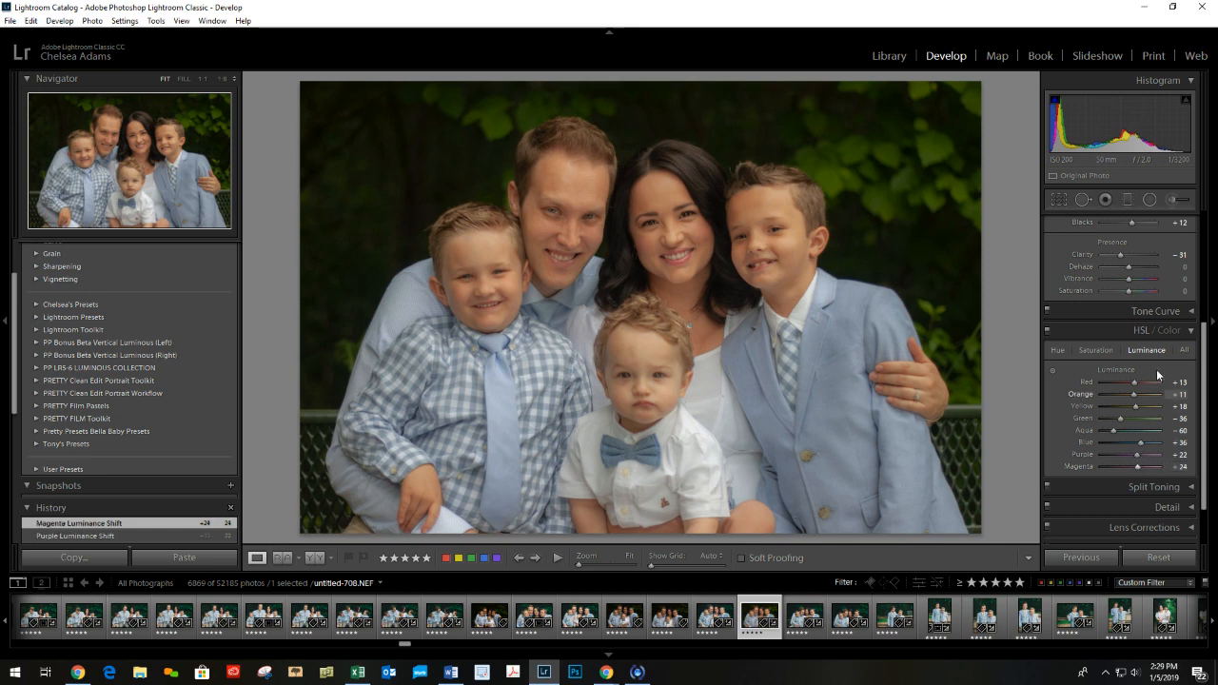
In the HSL saturation adjustments, set orange to -16 and yellow to +13.
left_click(1098, 352)
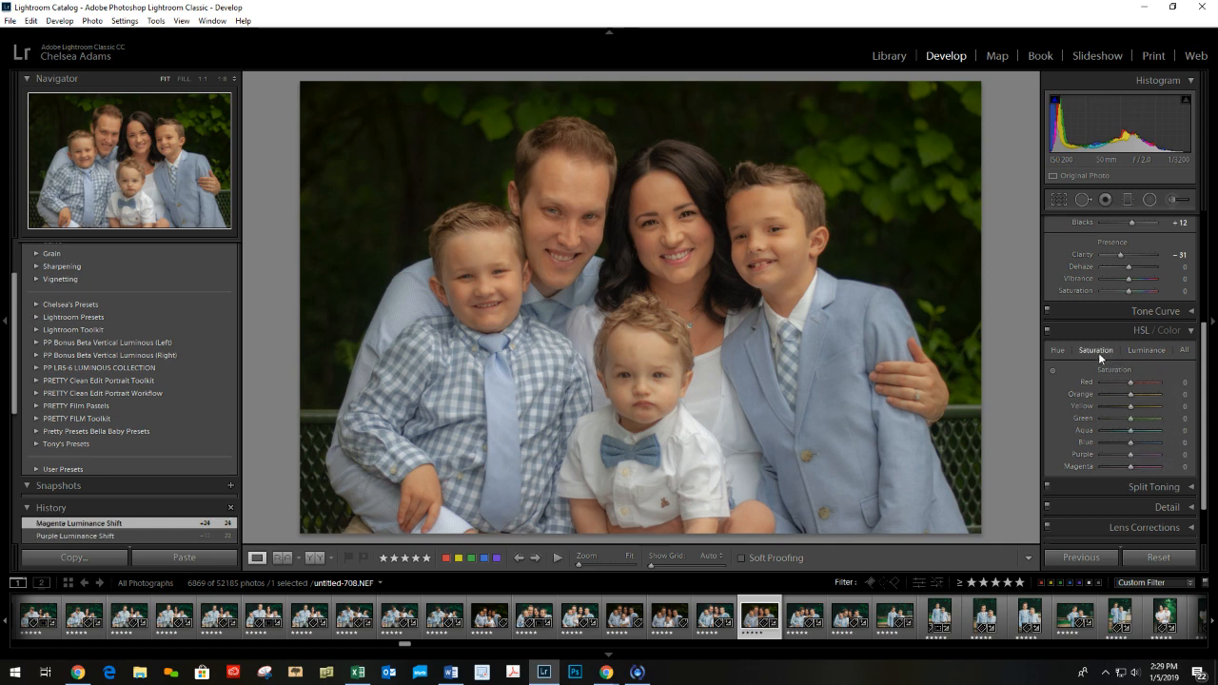
mouse_move(1129, 383)
left_mouse_down()
mouse_move(1105, 384)
mouse_move(1155, 383)
mouse_move(1129, 380)
left_mouse_up()
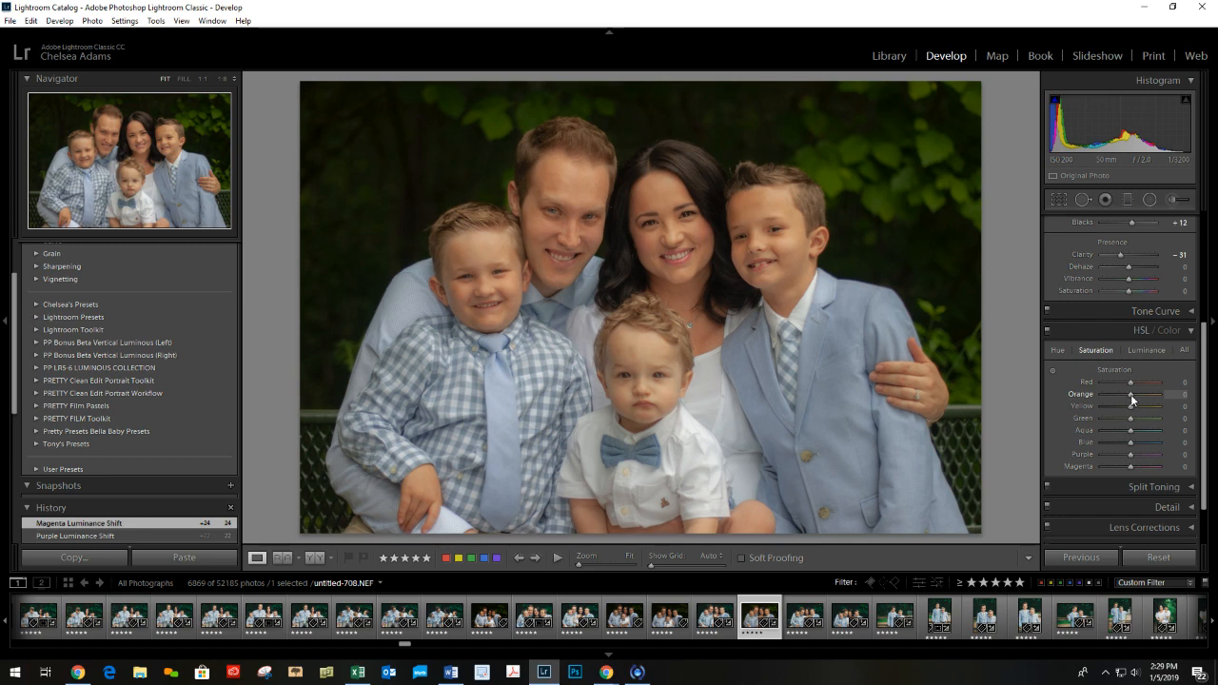
left_click_drag(1126, 398, 1100, 396)
left_click_drag(1124, 392, 1128, 390)
mouse_move(1130, 398)
left_mouse_down()
mouse_move(1159, 410)
mouse_move(1032, 408)
mouse_move(1137, 407)
left_mouse_up()
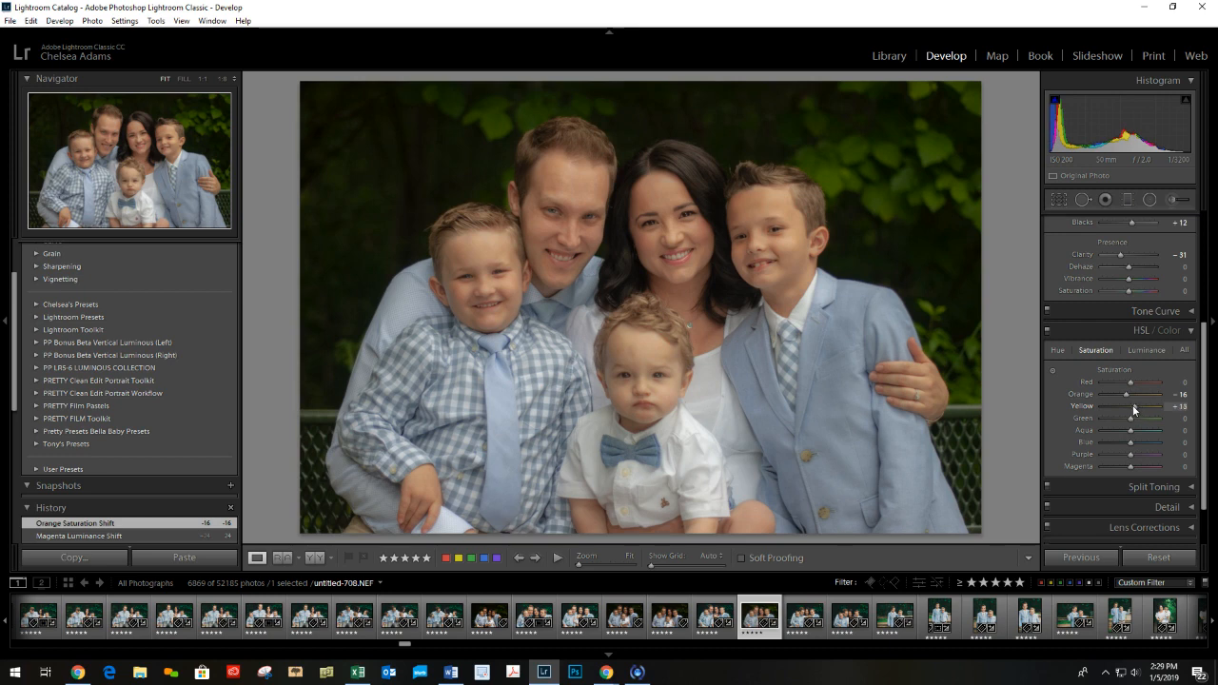
left_click_drag(1132, 405, 1128, 425)
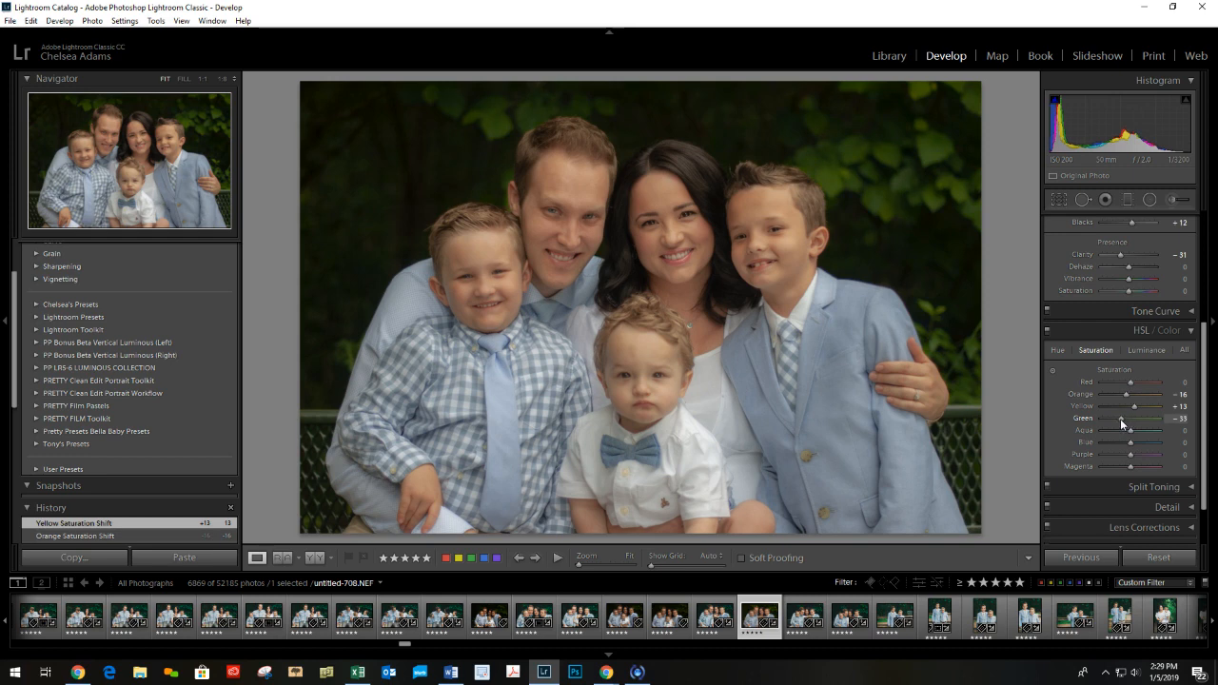
Set the HSL saturation of green to -22, aqua to +31, blue to +64 and purple to +31.
left_click_drag(1120, 418, 1122, 419)
mouse_move(1123, 418)
left_mouse_down()
mouse_move(1133, 431)
mouse_move(1121, 434)
mouse_move(1140, 428)
left_mouse_up()
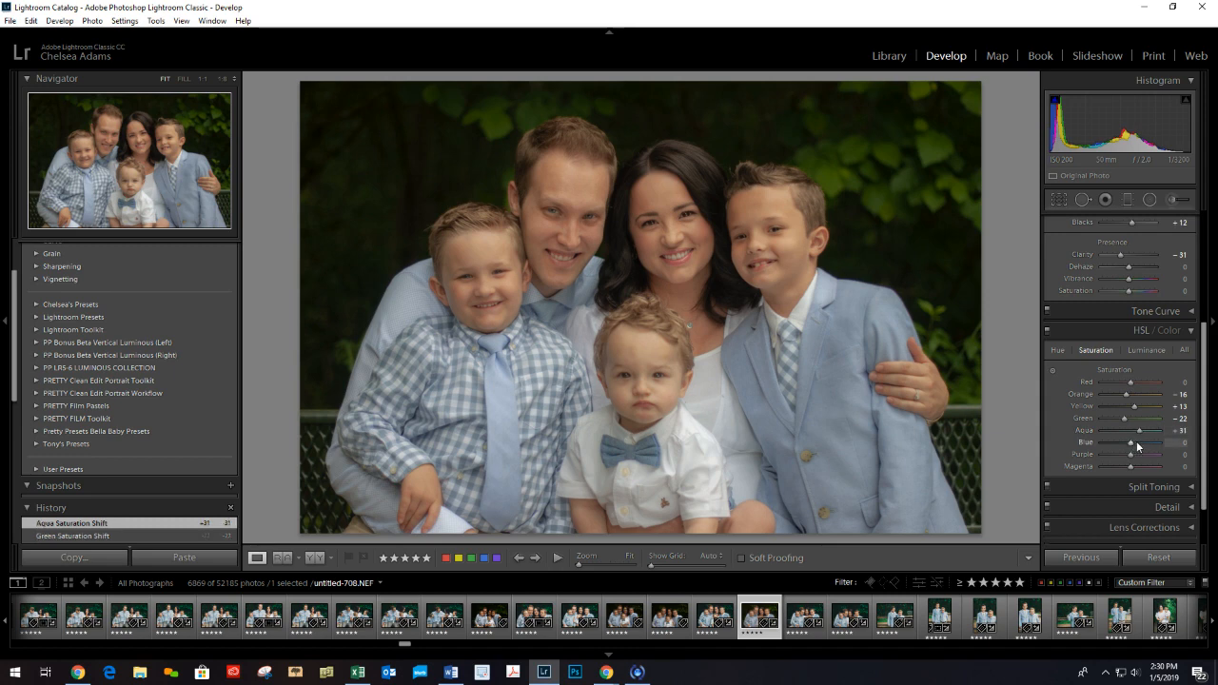
mouse_move(1132, 444)
left_mouse_down()
mouse_move(1165, 444)
mouse_move(1150, 444)
left_mouse_up()
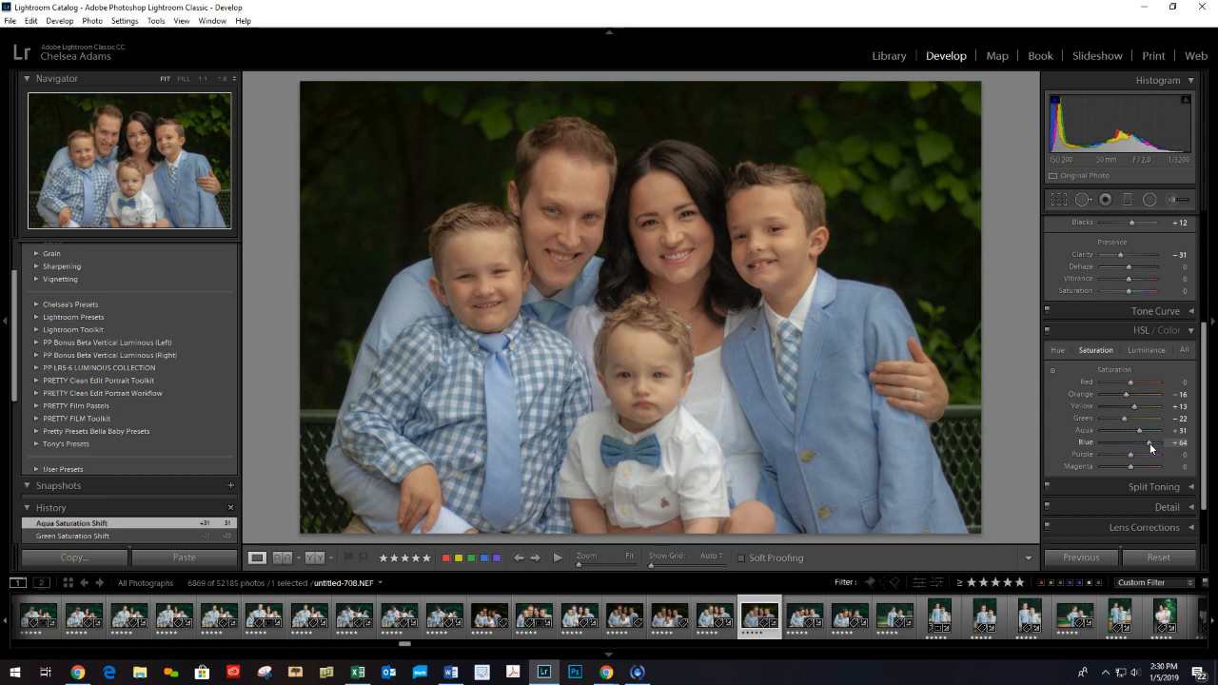
left_click_drag(1149, 442, 1136, 464)
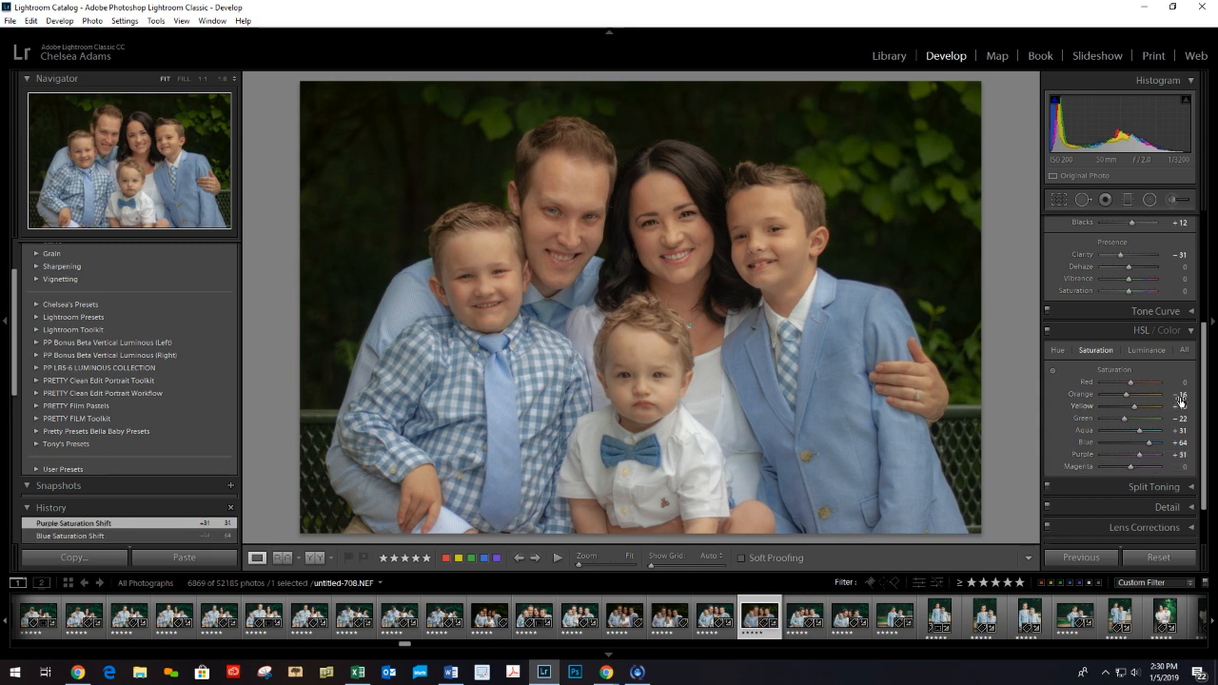
Apply luminance noise reduction of 30 in the Detail adjustments.
left_click(1186, 331)
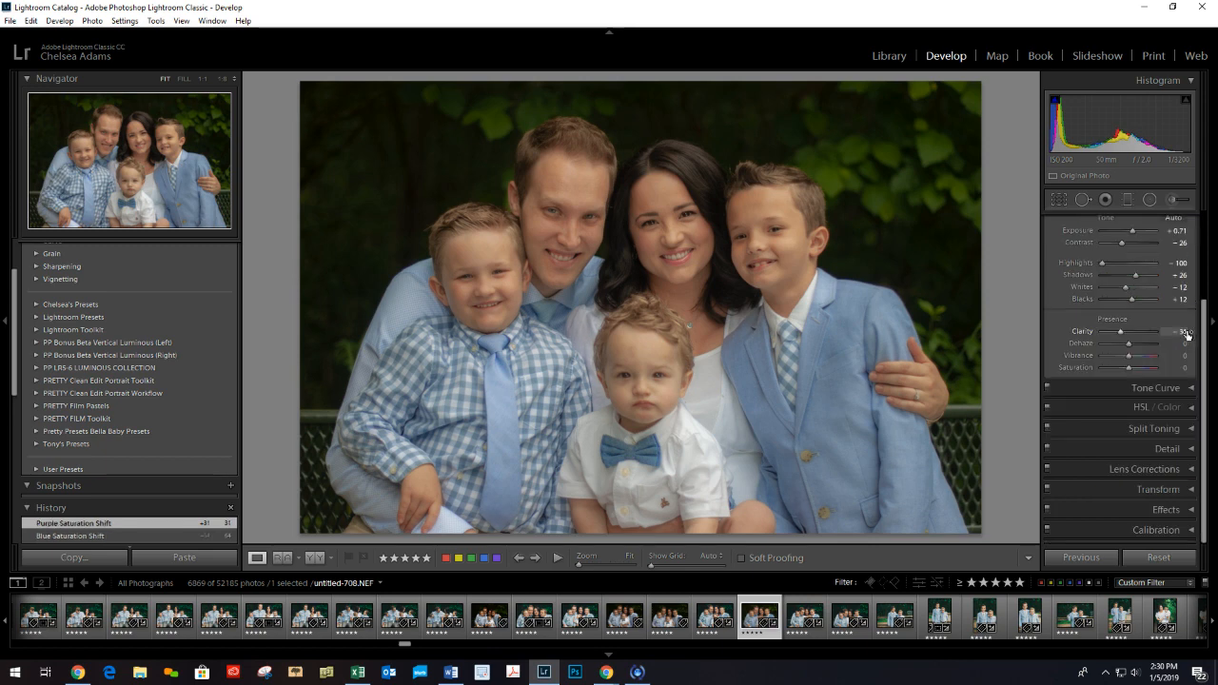
left_click(1191, 450)
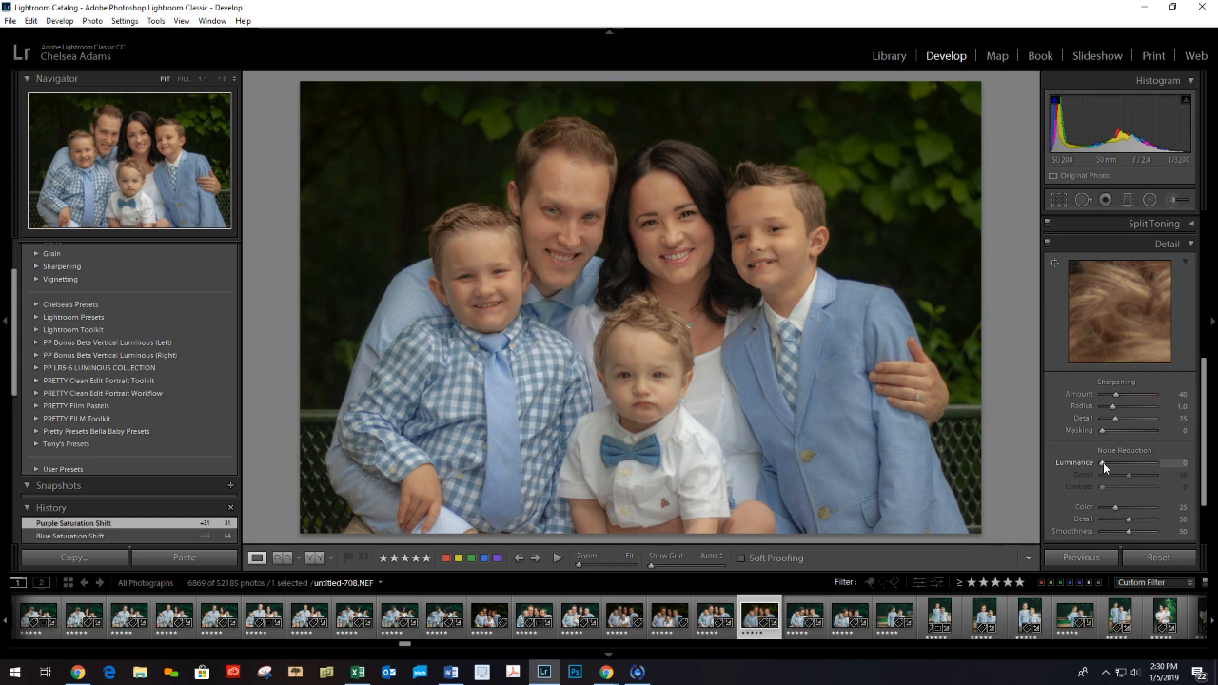
left_click_drag(1103, 462, 1105, 462)
left_click_drag(1118, 462, 1118, 461)
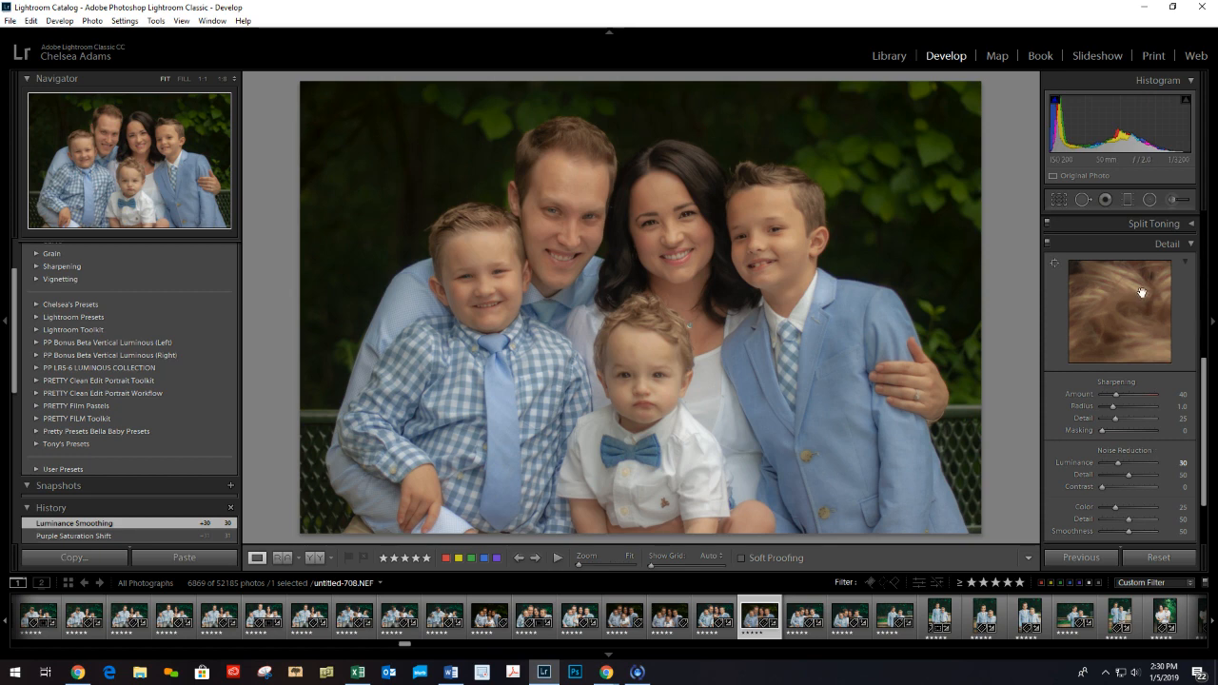
left_click(1196, 245)
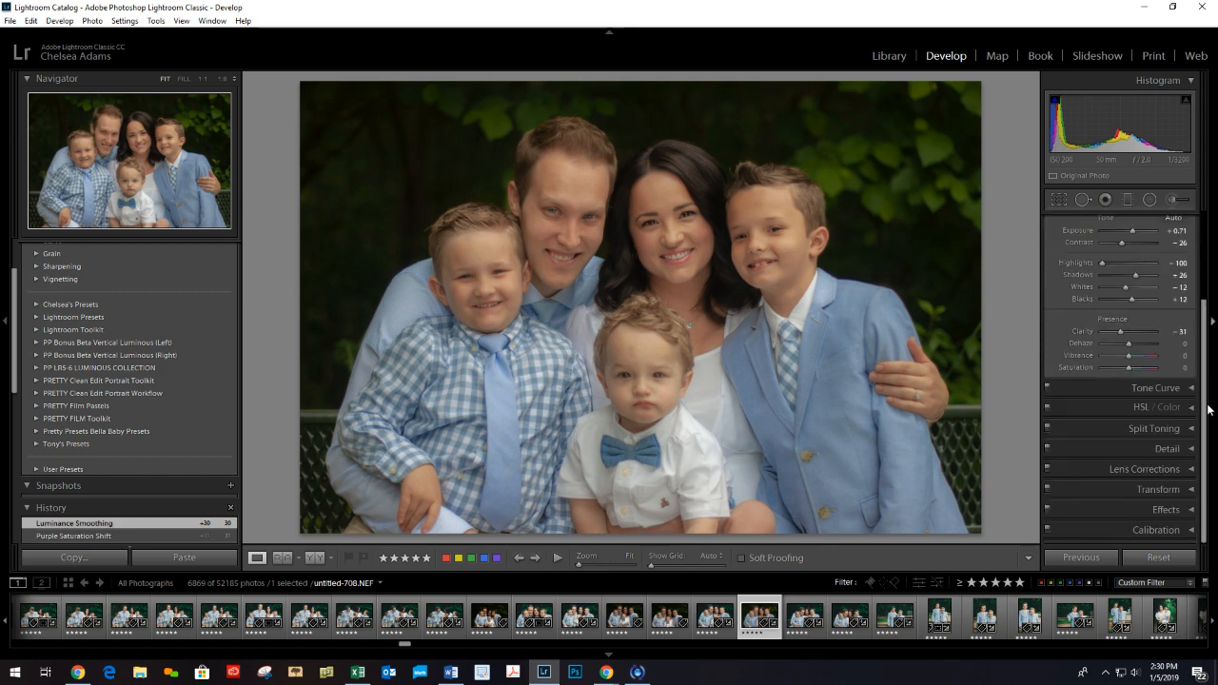
Readjust clarity to -26 and reduce the exposure to +0.48.
scroll(1206, 409, "up", 2)
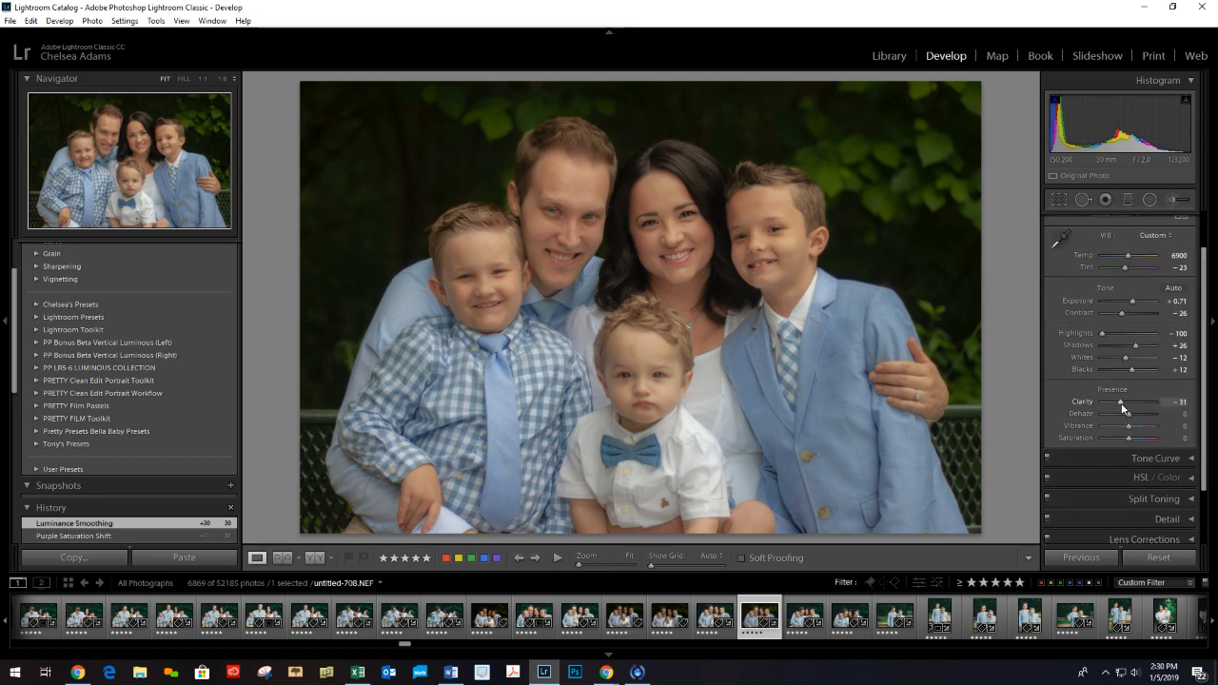
left_click_drag(1121, 403, 1126, 406)
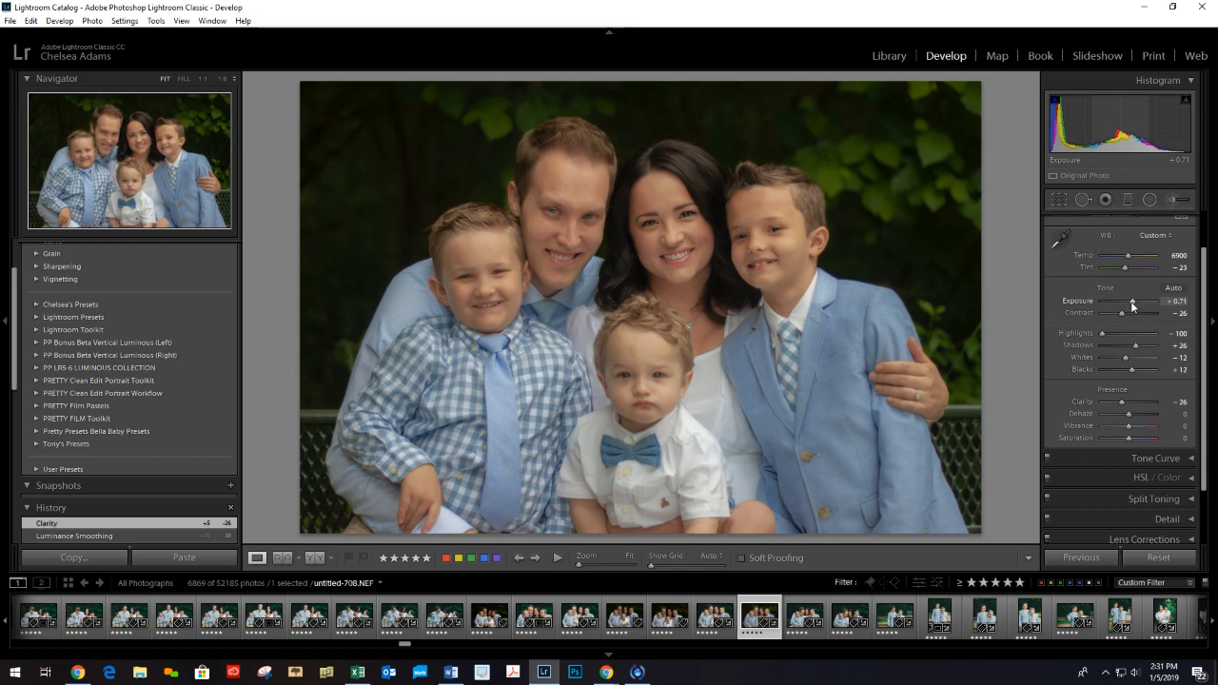
left_click_drag(1132, 305, 1130, 306)
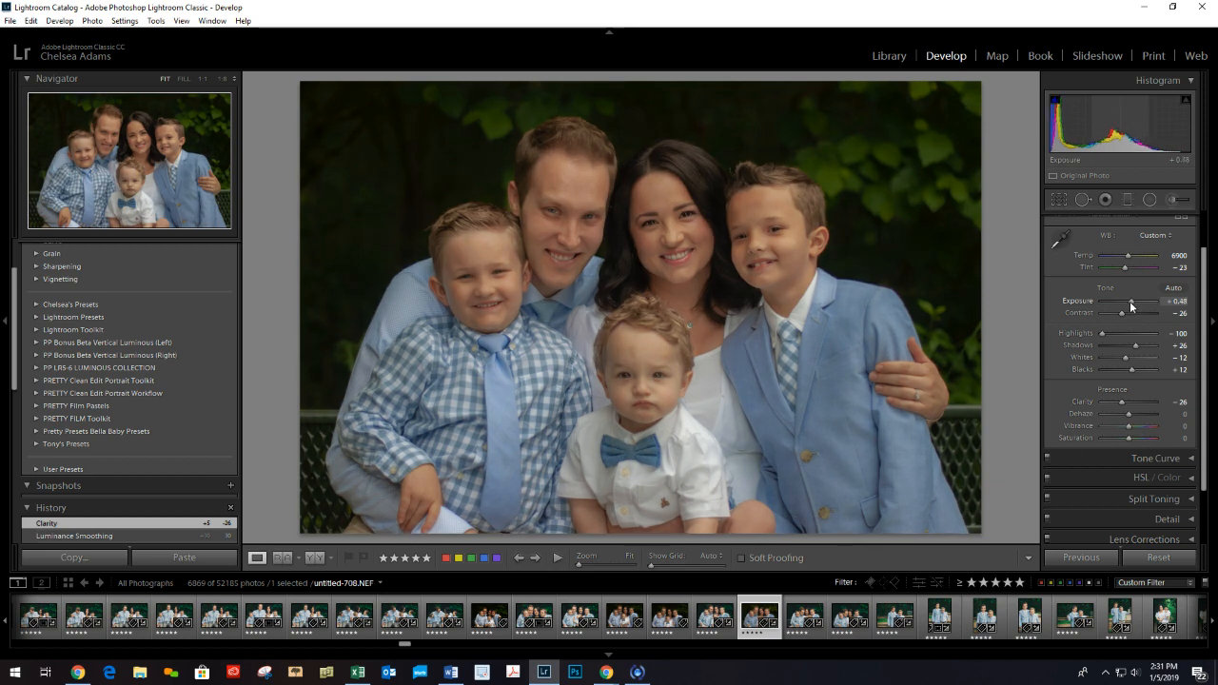
left_click_drag(1130, 306, 1132, 311)
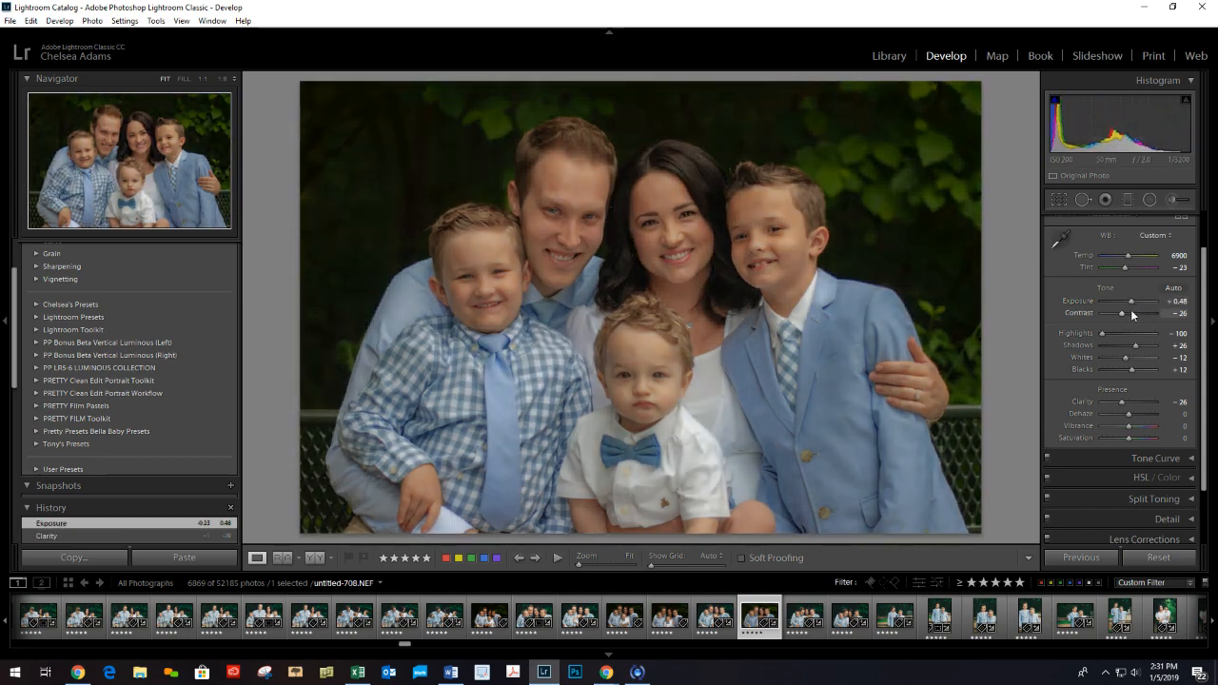